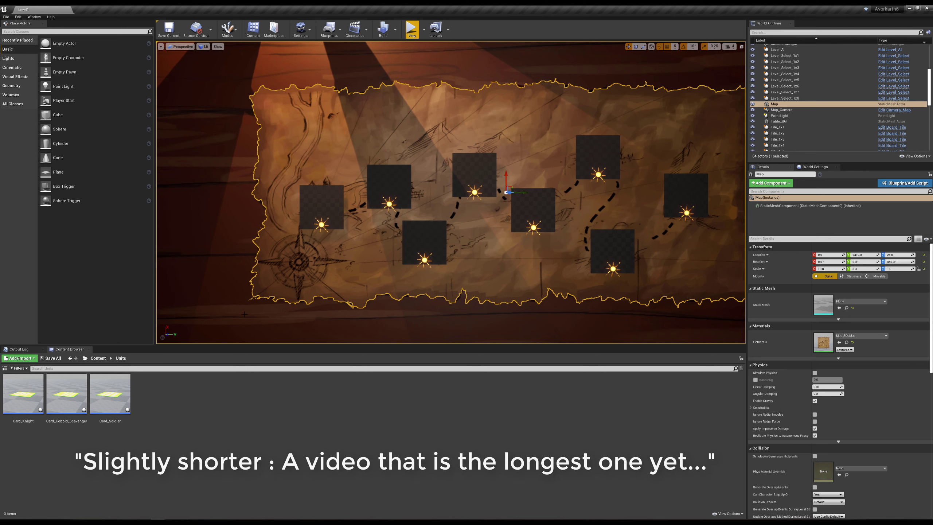
Step: Check the Output Log, then show the root Content folder's assets in the Content Browser
click(35, 349)
click(68, 350)
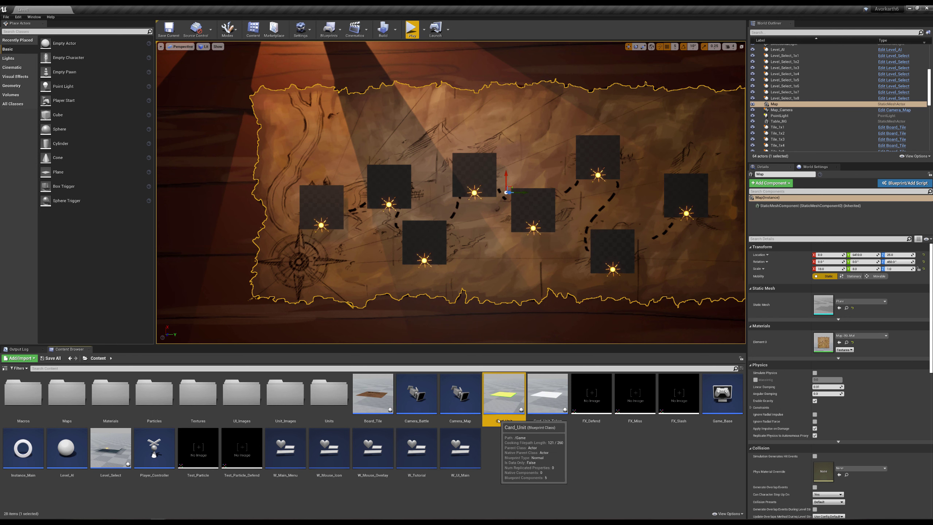
double_click(504, 401)
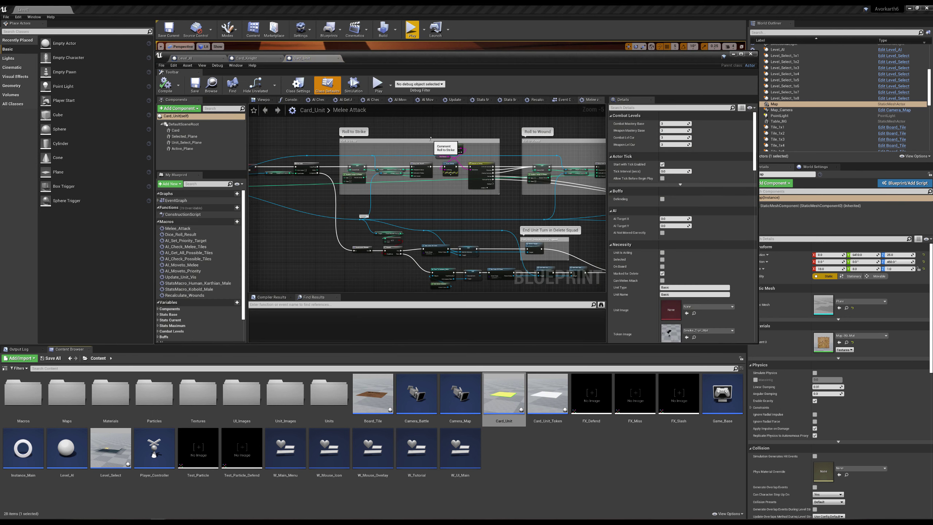
drag(445, 146, 426, 139)
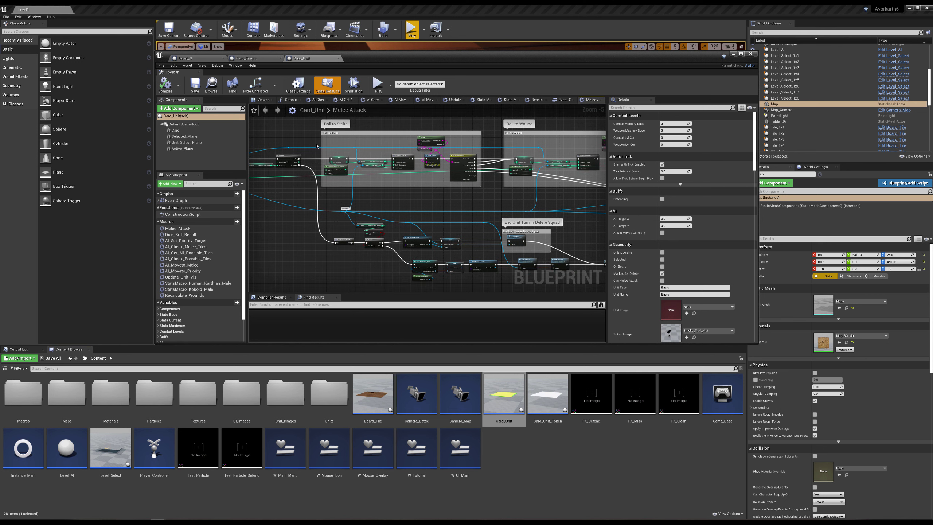
click(185, 58)
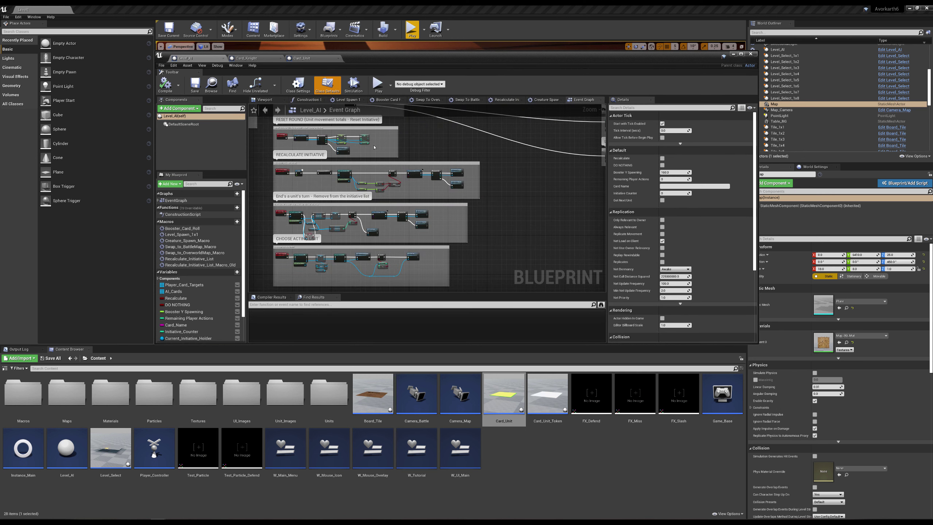
scroll(307, 142, up, 6)
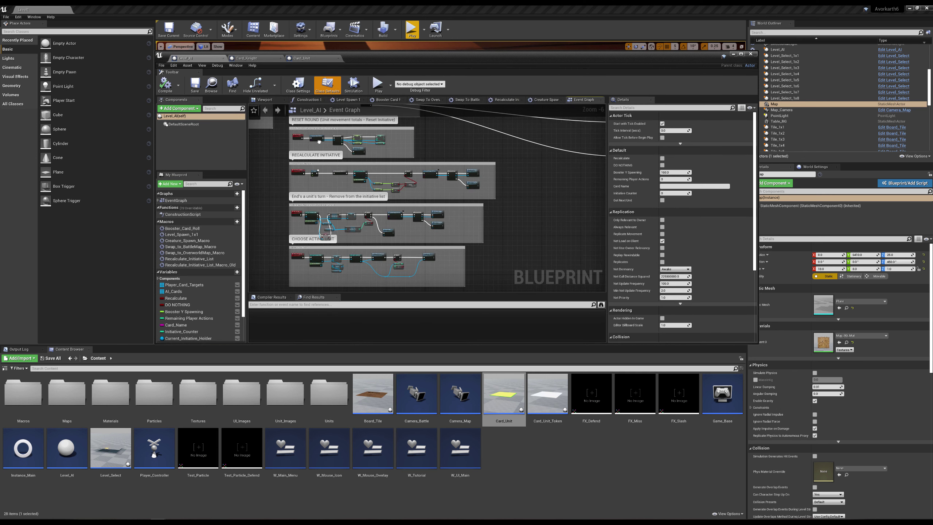
scroll(547, 200, down, 1)
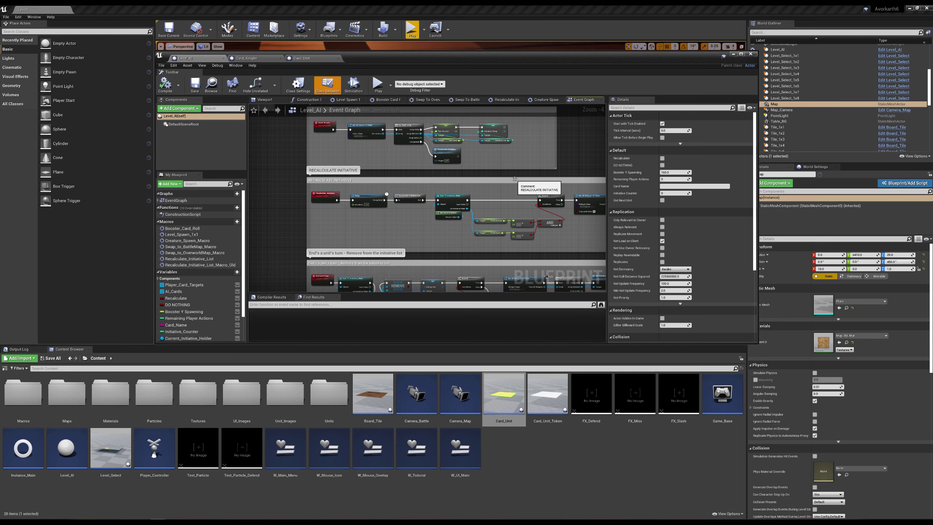
drag(554, 166, 504, 175)
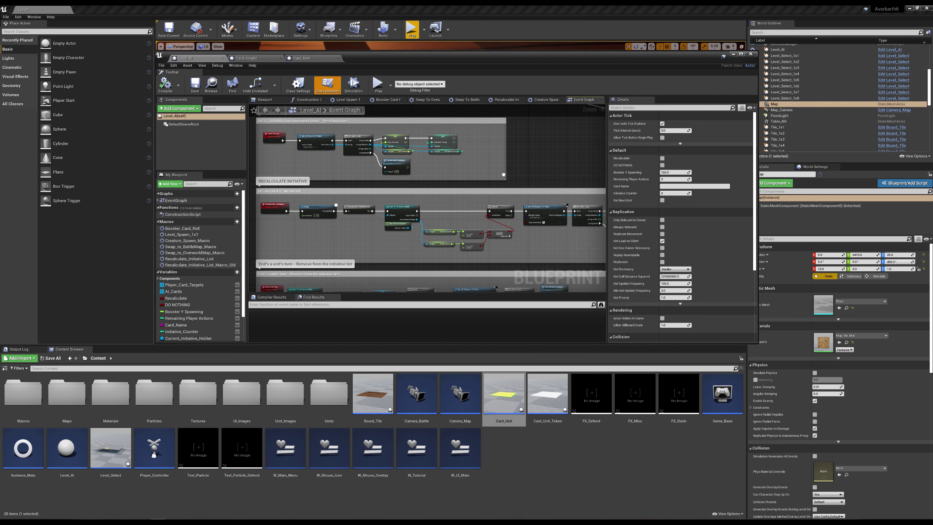
click(733, 54)
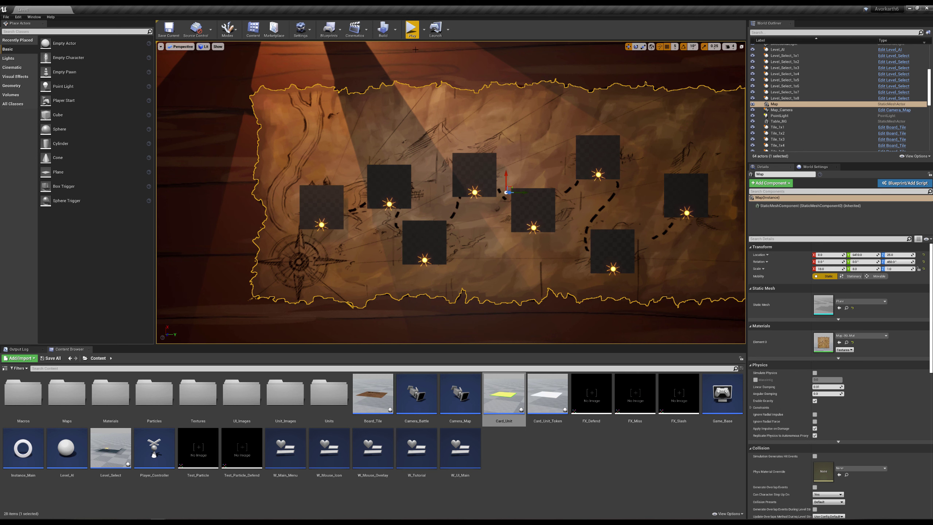
Step: Launch Play in Editor on the overworld map and view a unit's stat details
click(412, 29)
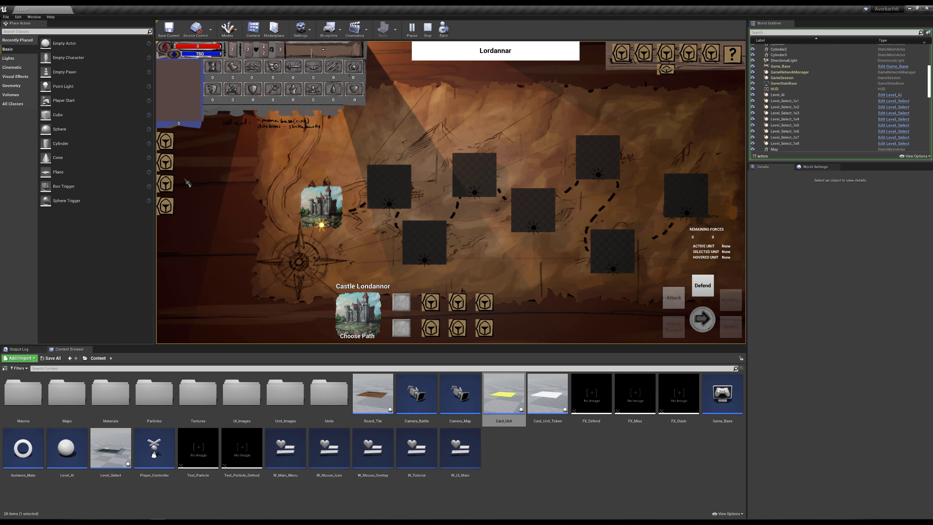
click(179, 145)
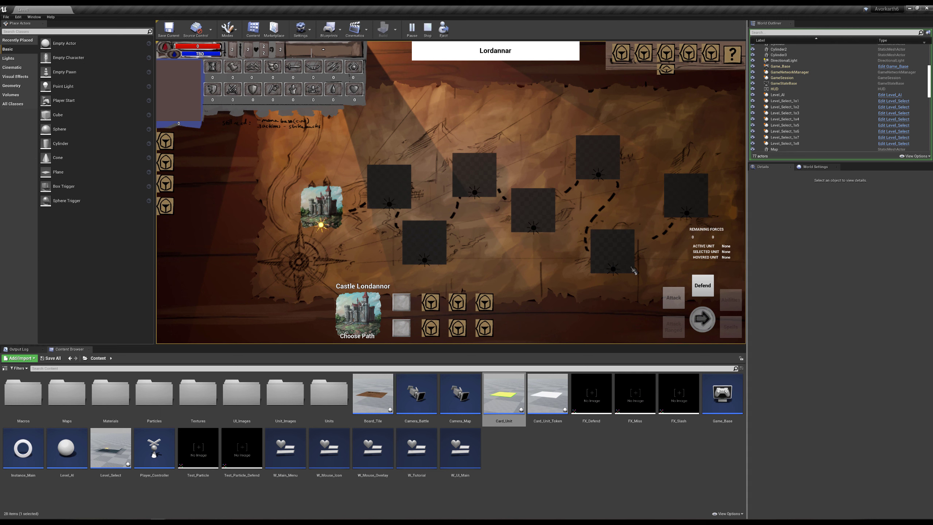
Step: Pick the next path on the campaign map and enter the grid battle with three huts
click(541, 264)
click(410, 327)
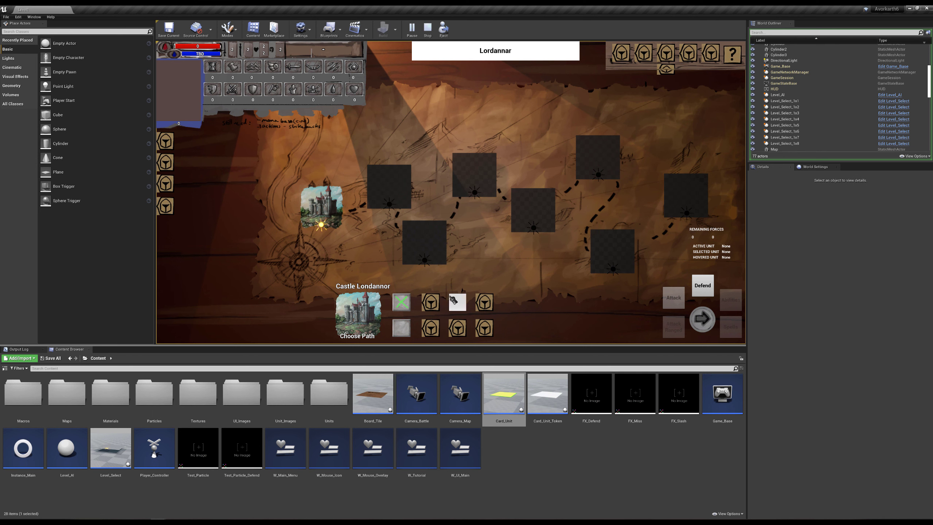
click(698, 321)
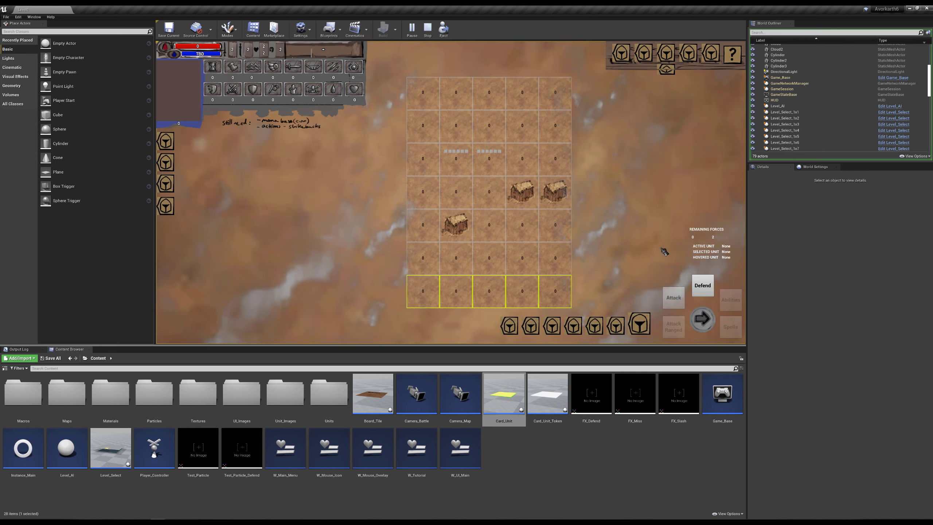
Step: Open the Forces List, check the Soldier's stats, and place the Kobold Scavenger on a third-row tile
click(674, 73)
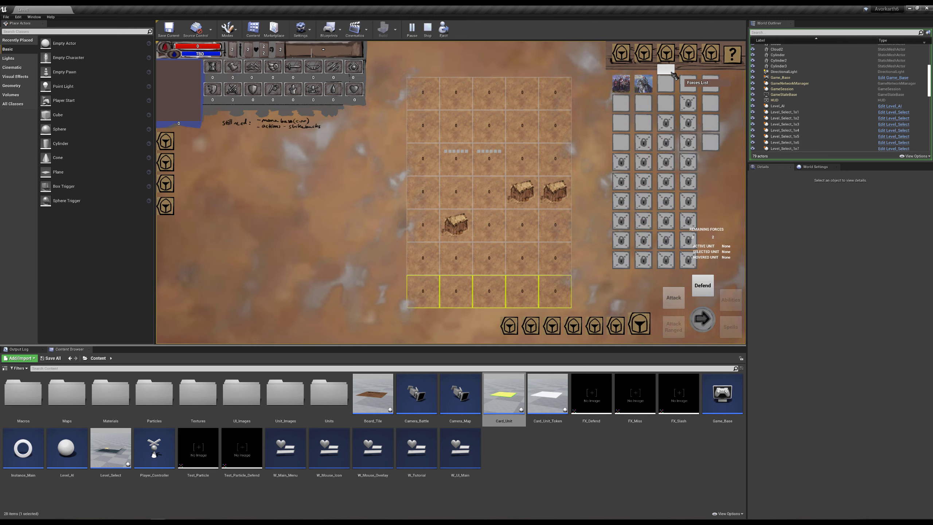
click(621, 84)
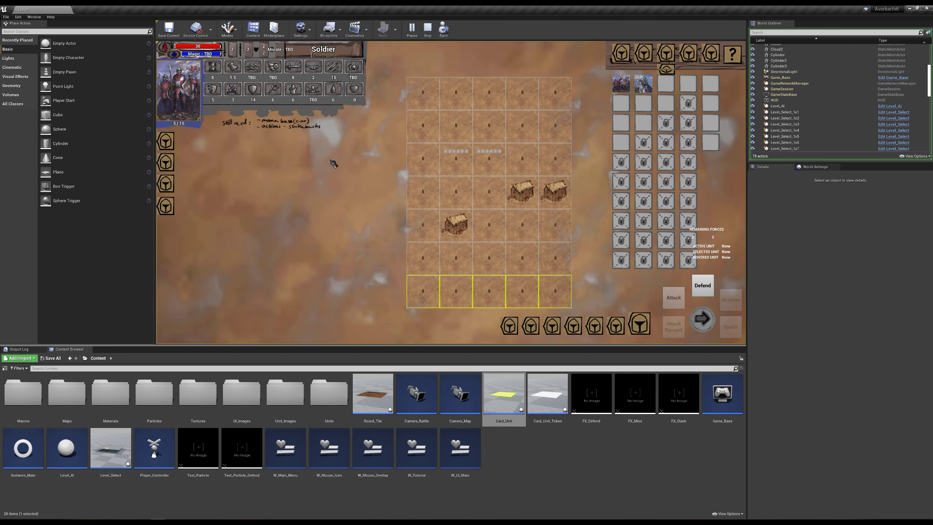
scroll(455, 126, down, 1)
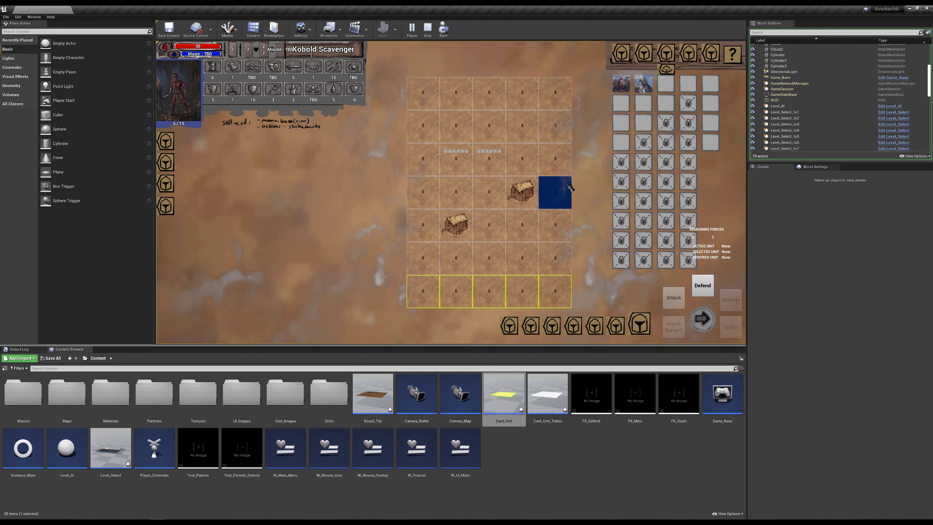
click(558, 192)
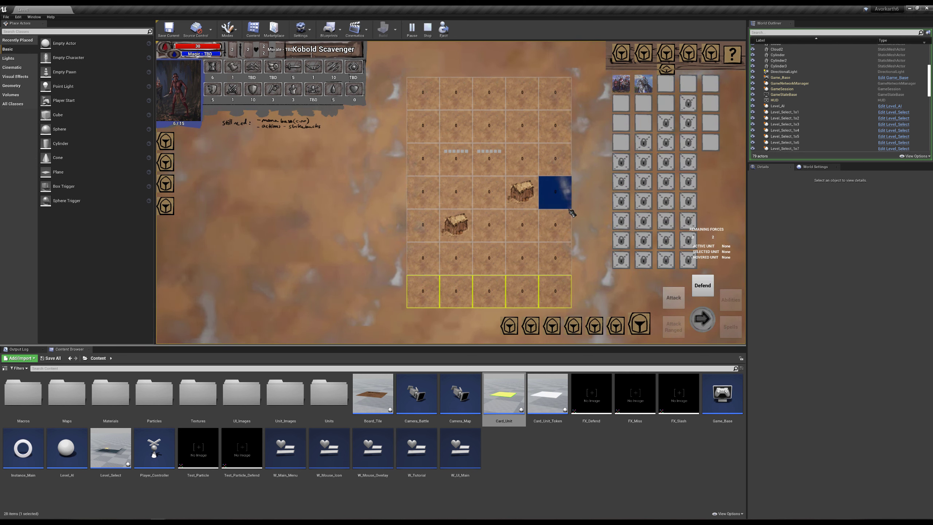
click(554, 207)
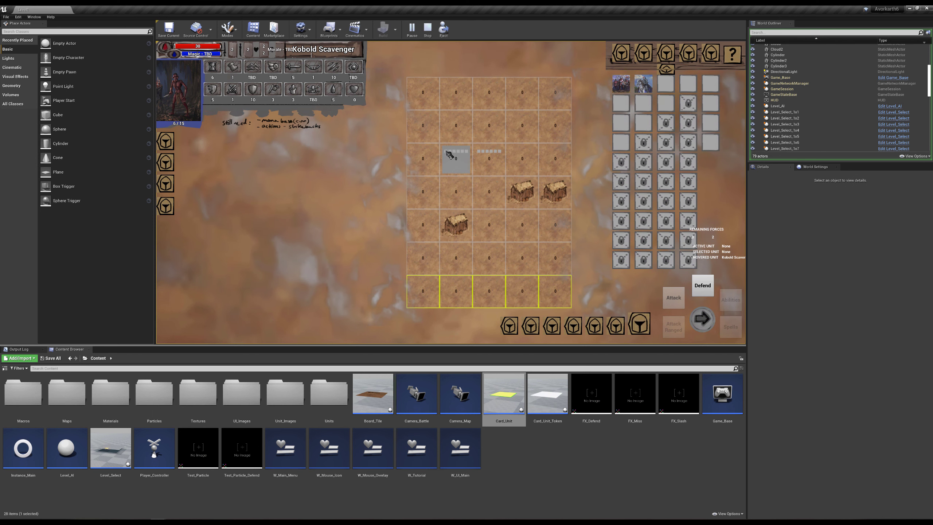
Step: Zoom and pan the battle camera to inspect the board and its bottom deployment row
scroll(449, 154, up, 3)
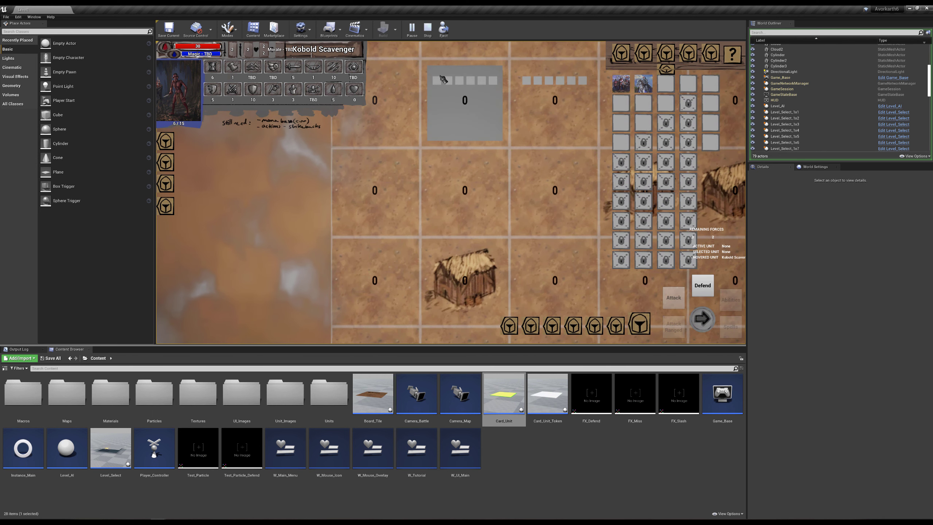
drag(444, 80, 404, 185)
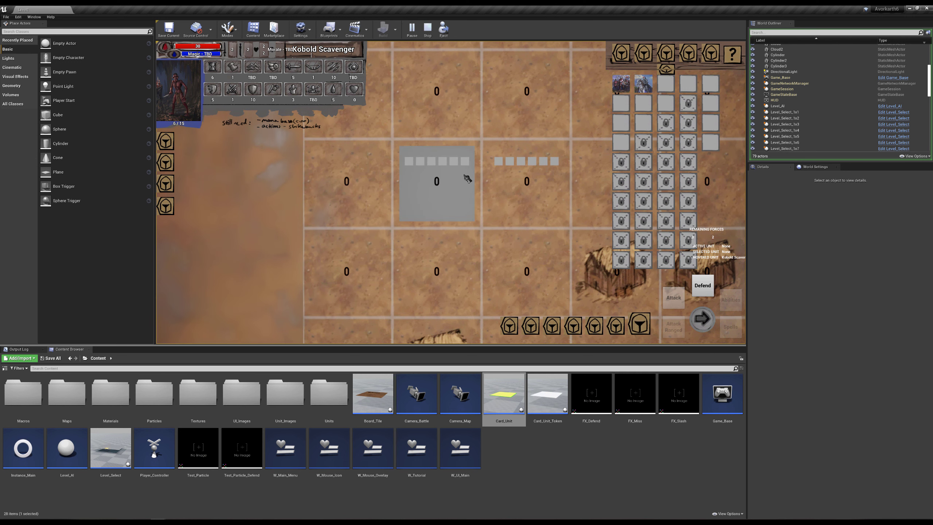
scroll(466, 190, down, 1)
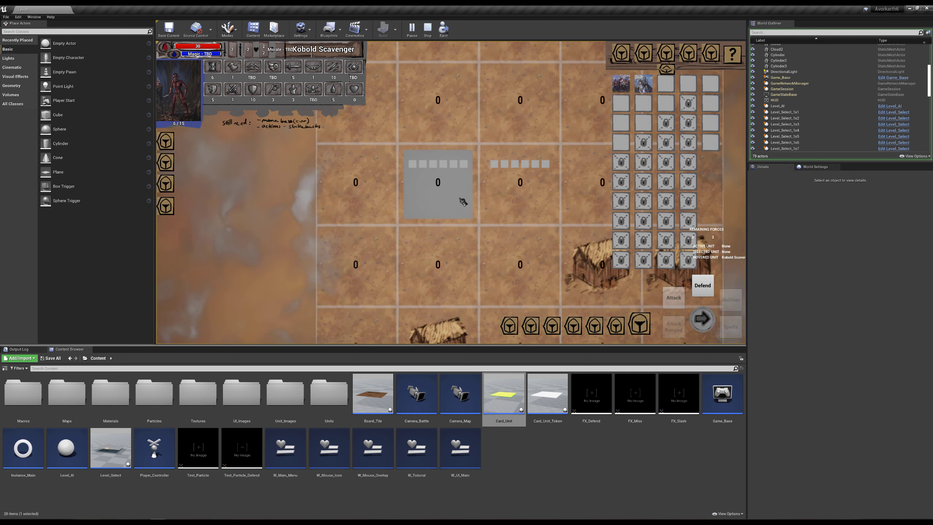
scroll(447, 187, down, 1)
scroll(448, 188, down, 2)
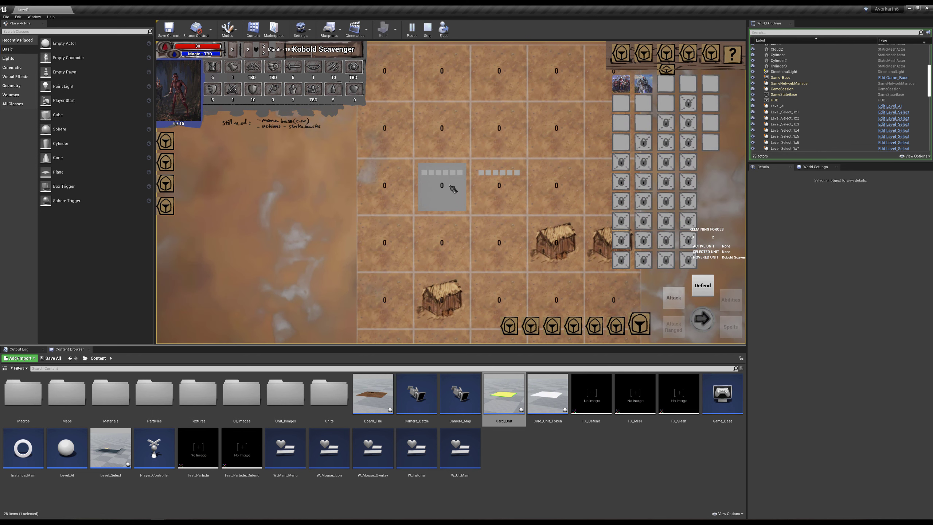
key(s)
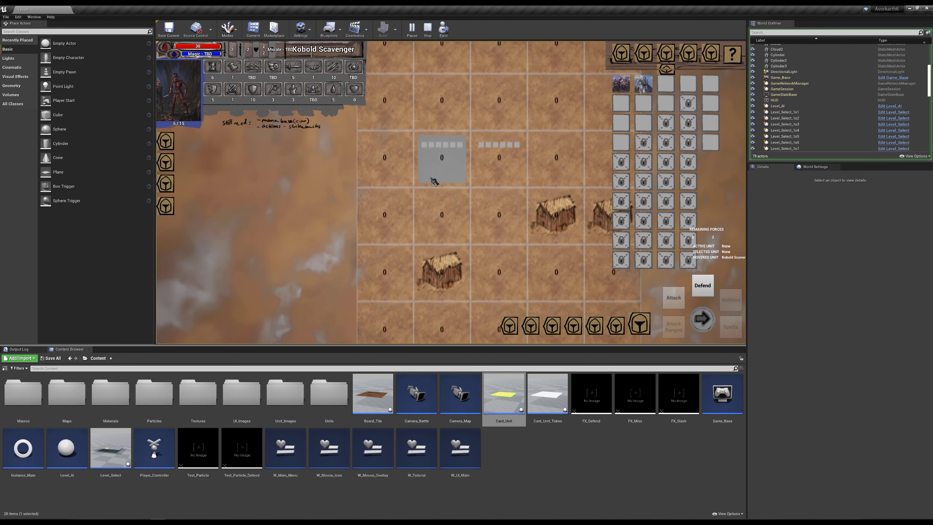
scroll(430, 180, down, 2)
Step: Select the Knight from the Forces List and deploy it on the fourth bottom-row tile
click(621, 84)
key(s)
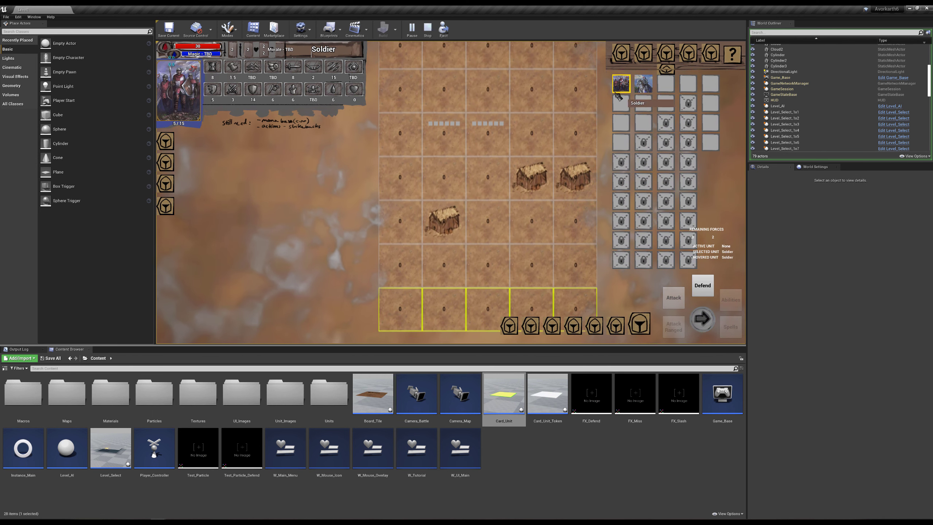
click(444, 282)
click(644, 84)
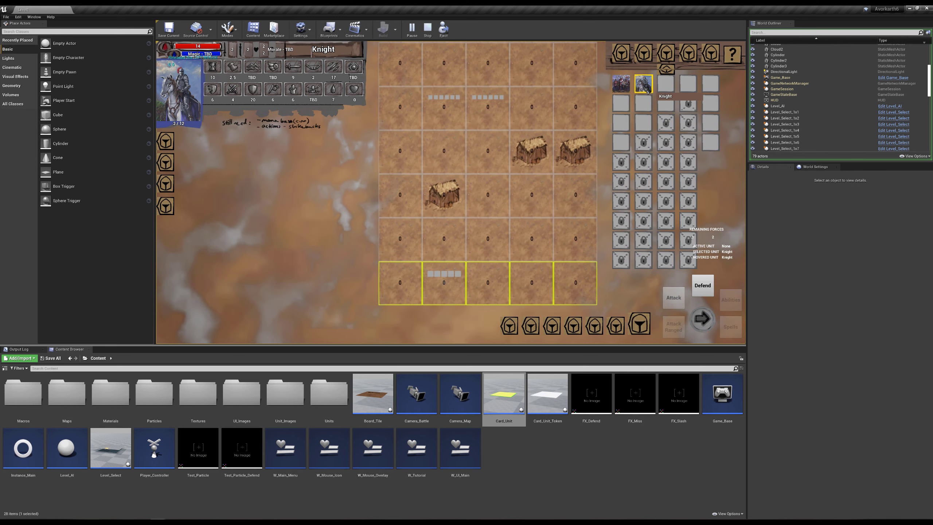
click(532, 281)
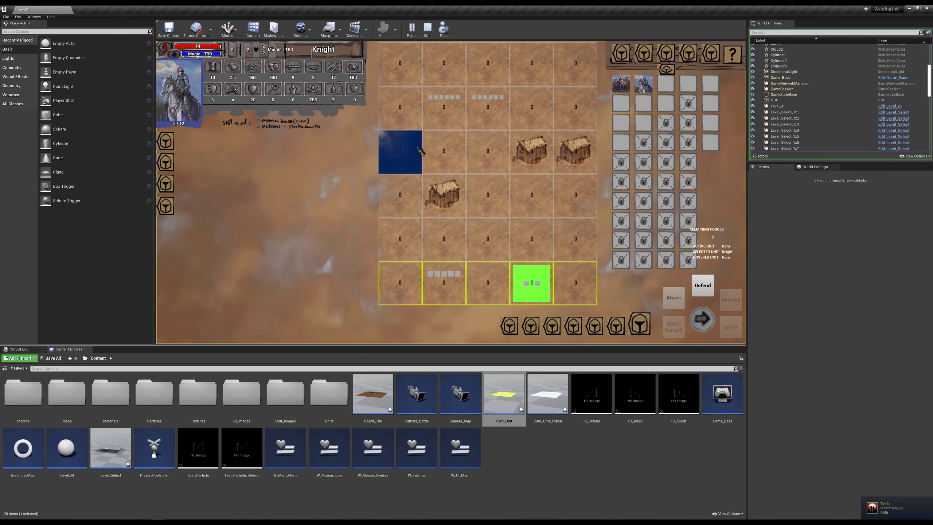
scroll(533, 242, down, 2)
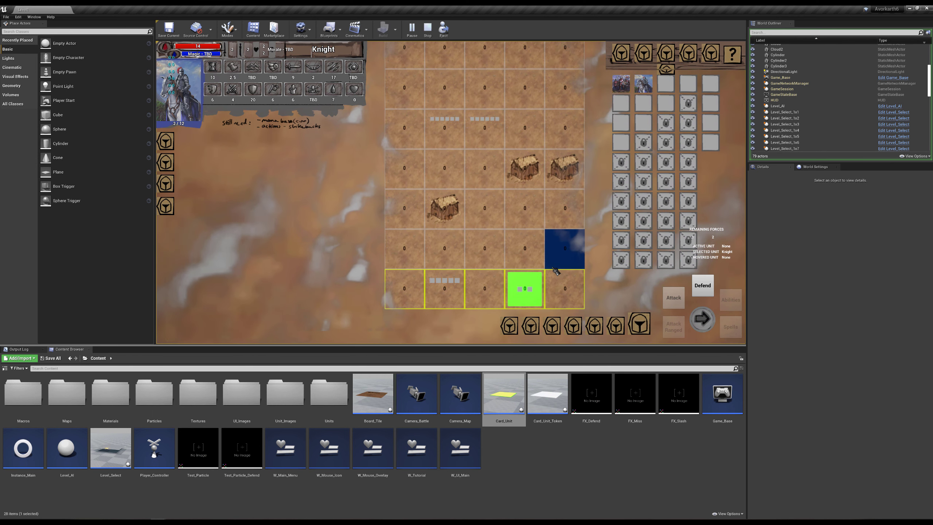
scroll(444, 134, up, 2)
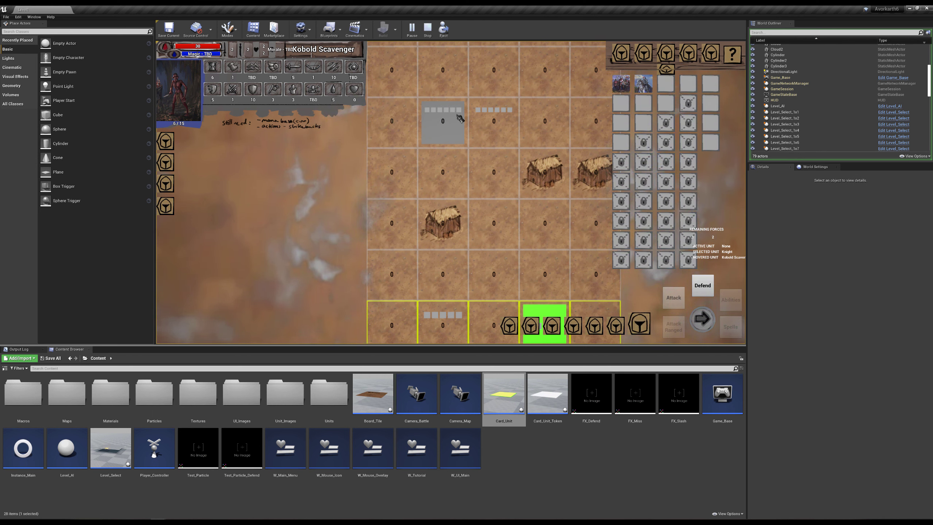
Step: Pan the battle camera upward while the Knight stays selected
key(s)
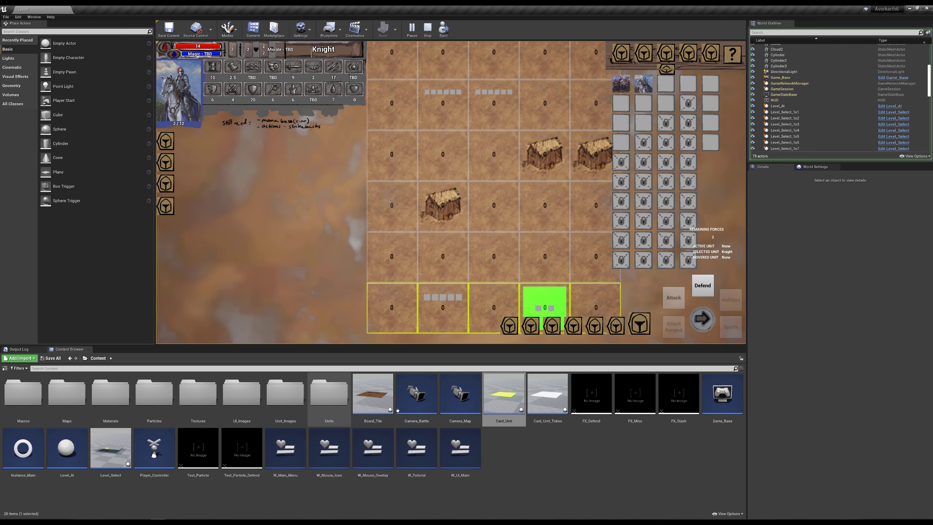
Step: Reopen the Card_Unit blueprint, stop the game, and jump from Melee Attack to the Event Graph
double_click(509, 405)
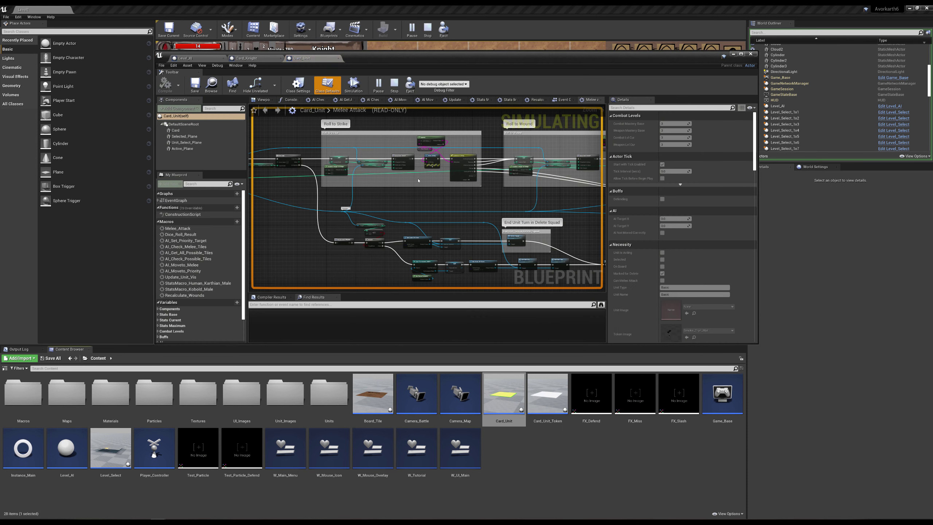
click(395, 89)
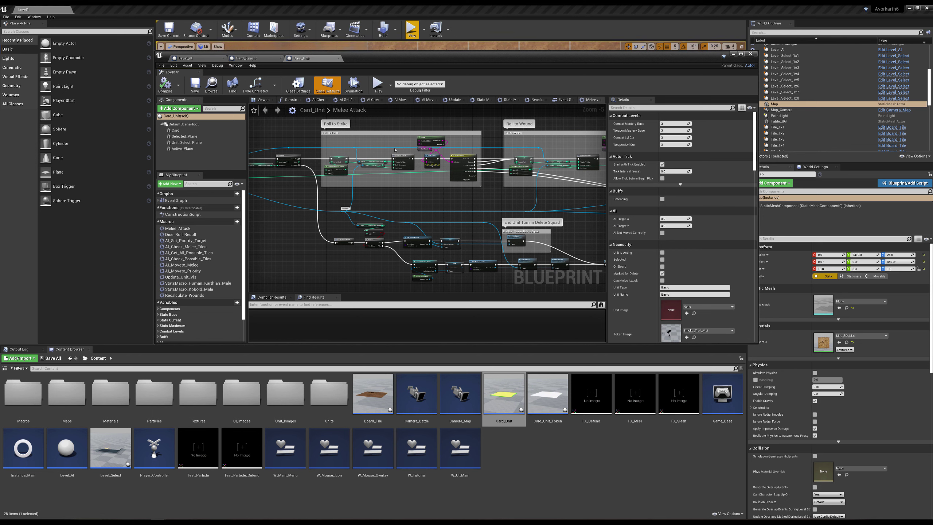
right_click(377, 168)
click(400, 184)
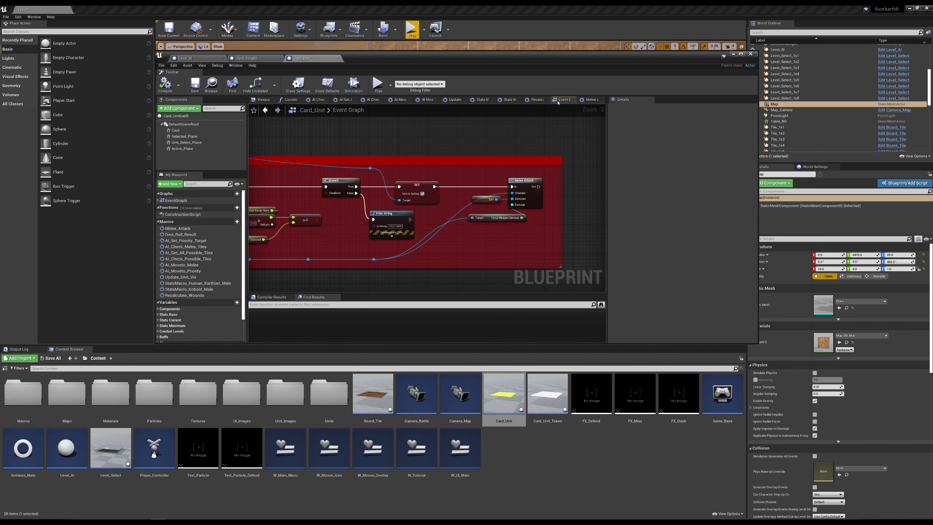
Step: Pan through the melee-range nodes to RACIAL STATS and select the Stats Macro Human Karthian Male node
scroll(461, 147, down, 3)
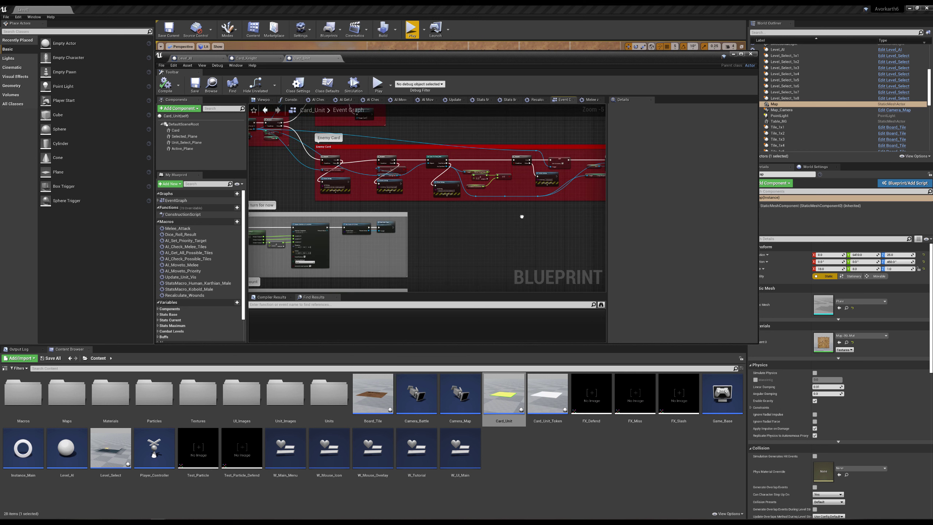
drag(510, 198, 245, 254)
scroll(338, 174, down, 5)
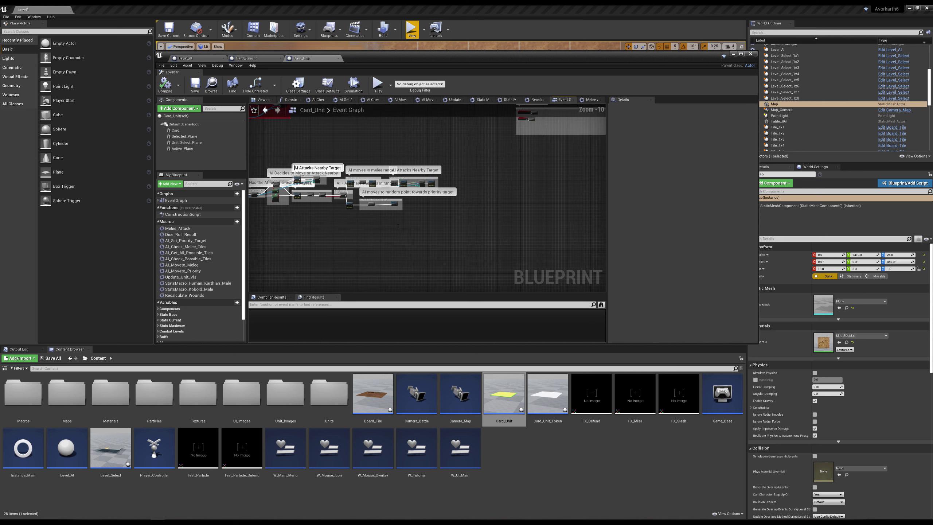
drag(456, 204, 392, 222)
scroll(444, 215, up, 9)
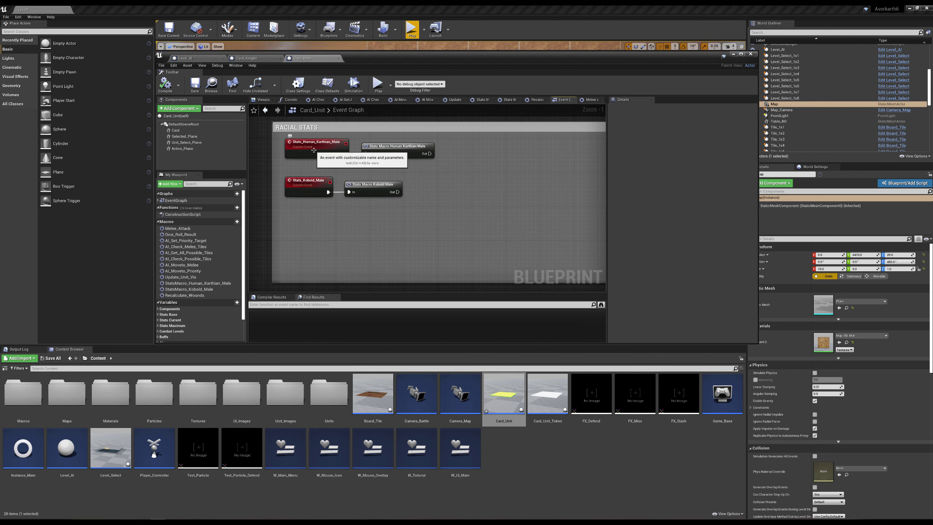
click(407, 153)
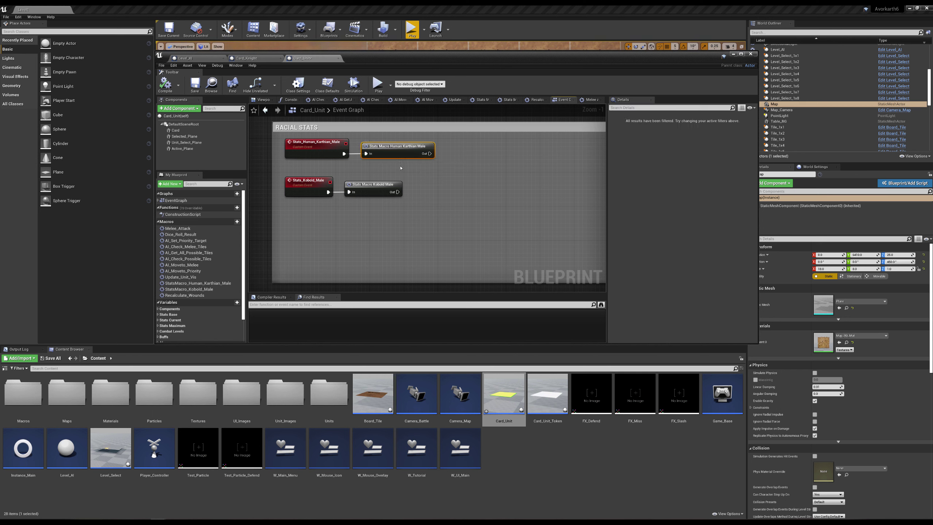
Step: Follow the graph through Set_Starting_Wounds and Calculate Combat Mastery to the Switch on Int branches
scroll(400, 168, down, 11)
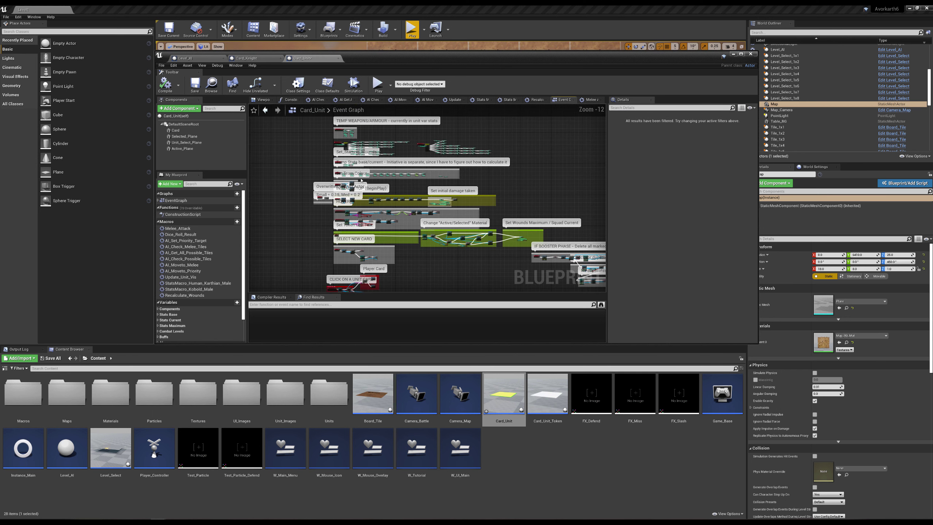
scroll(356, 173, up, 9)
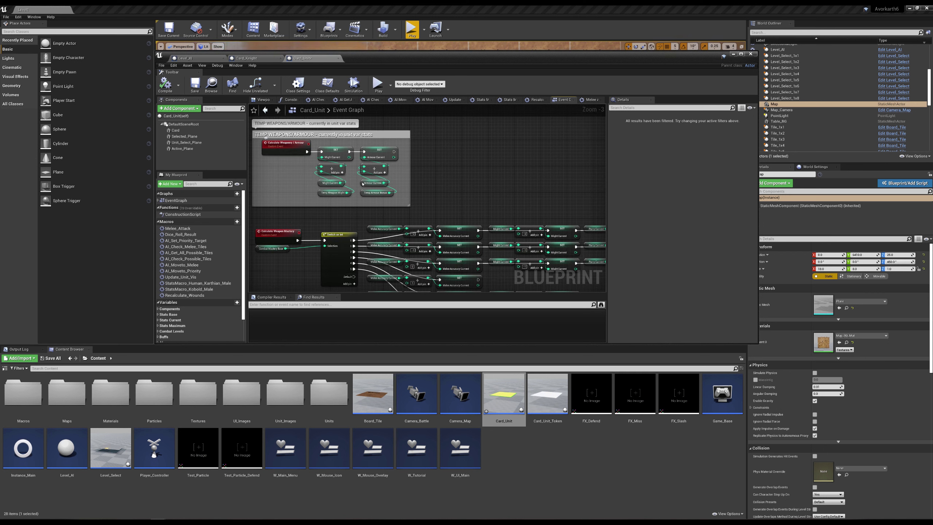
drag(289, 148, 296, 71)
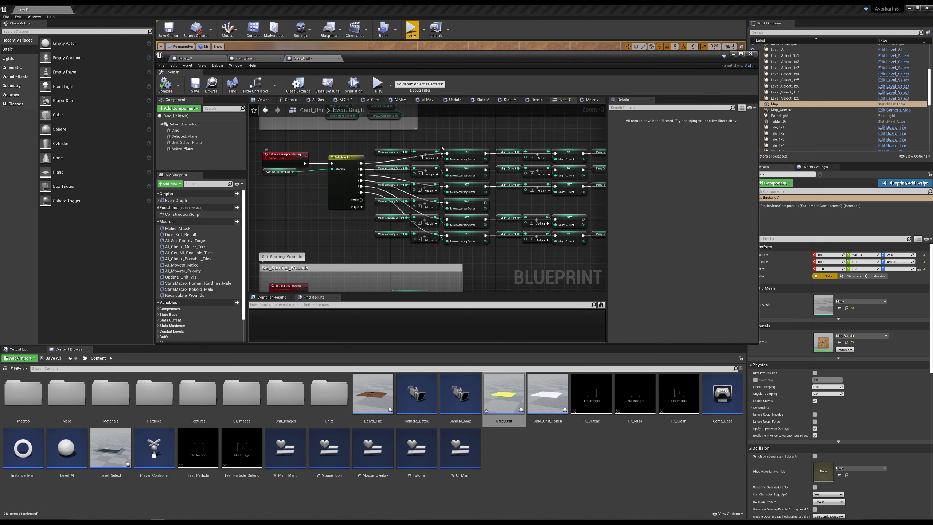
drag(295, 154, 188, 165)
drag(488, 165, 271, 176)
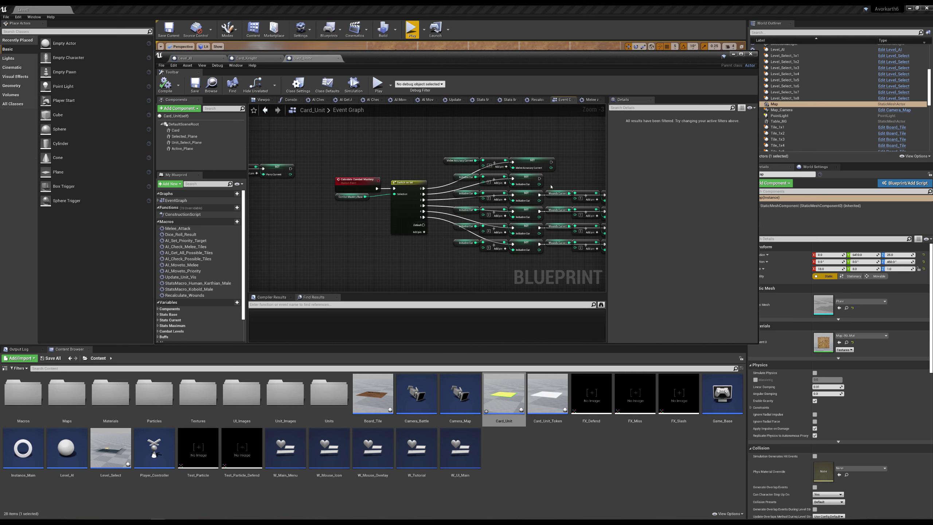
drag(553, 185, 482, 174)
Step: Hide the blueprint editor, play the game, and show the Knight's stat card in the unit slot grid
click(735, 55)
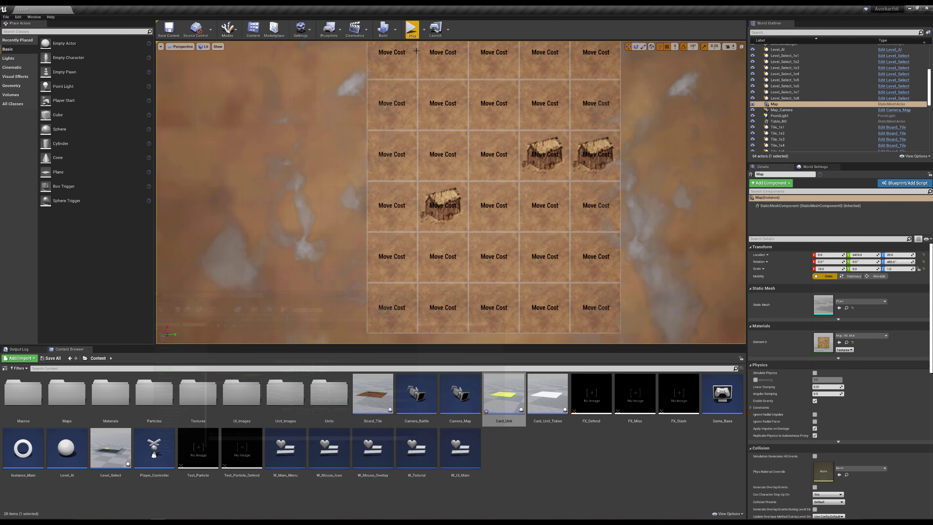
click(412, 29)
click(666, 74)
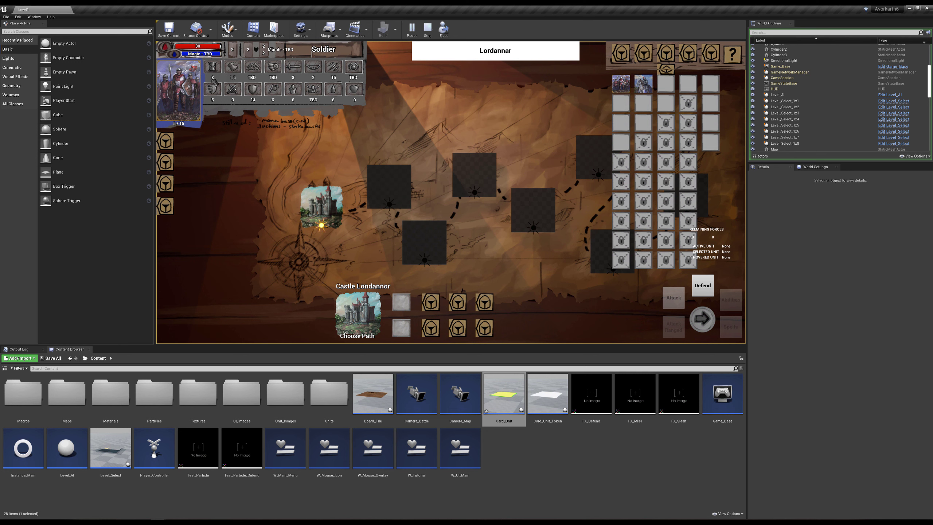
mouse_move(654, 90)
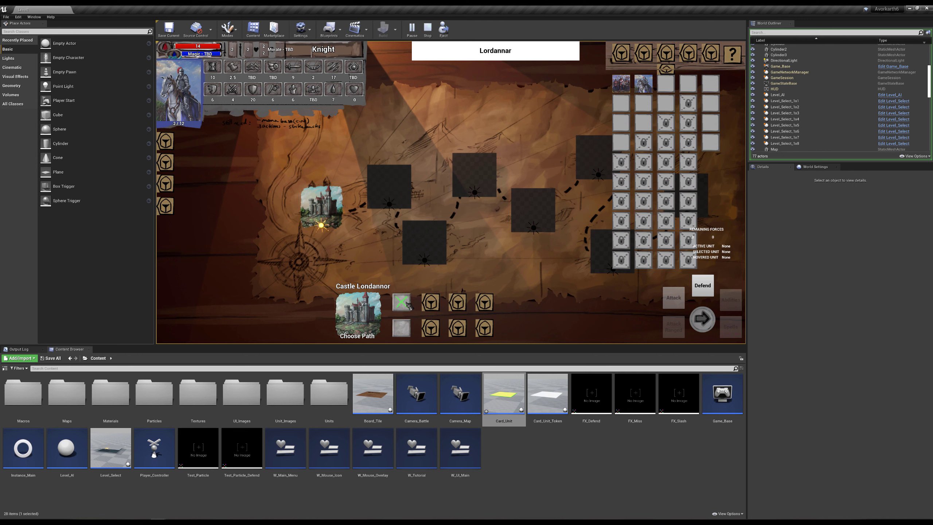
Step: Enter the hut battle and select the Soldier for deployment on the bottom row
click(701, 324)
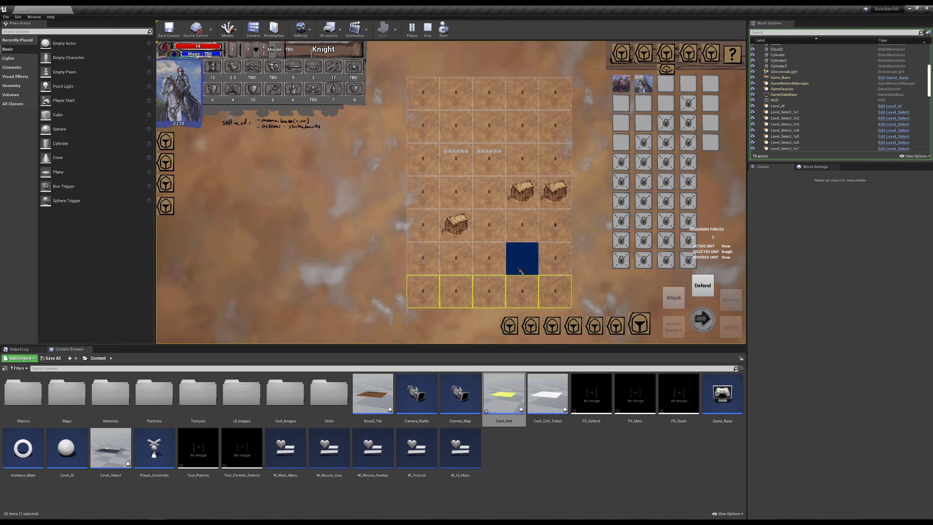
click(522, 291)
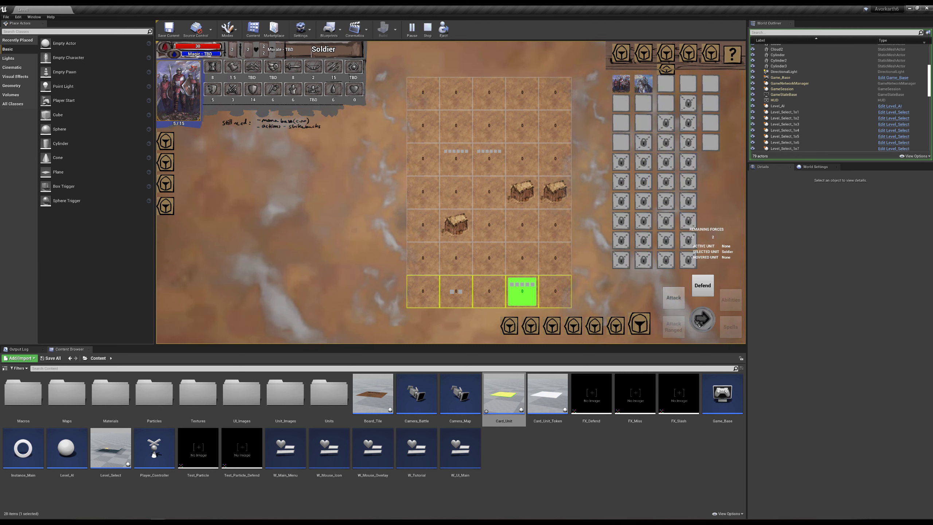
Step: Start the battle round, move the Knight beside a hut, and end its turn defending
click(701, 319)
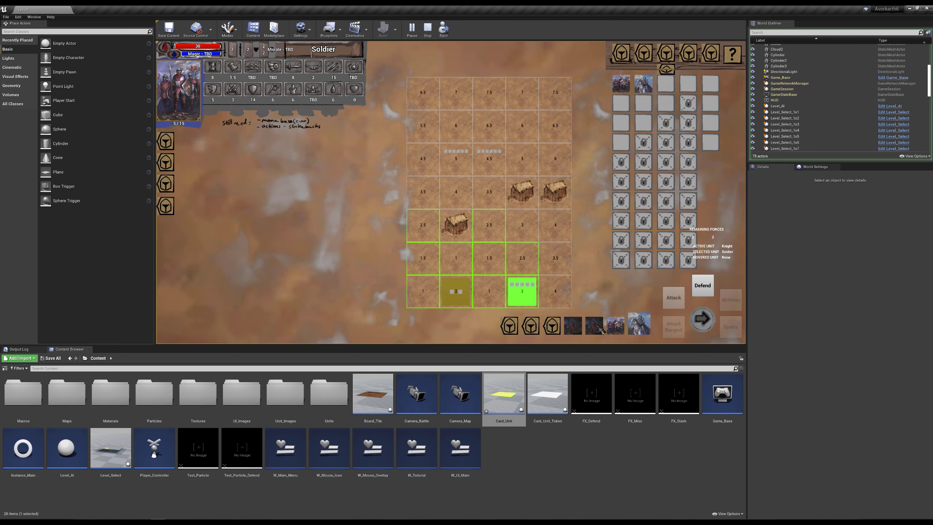
mouse_move(494, 168)
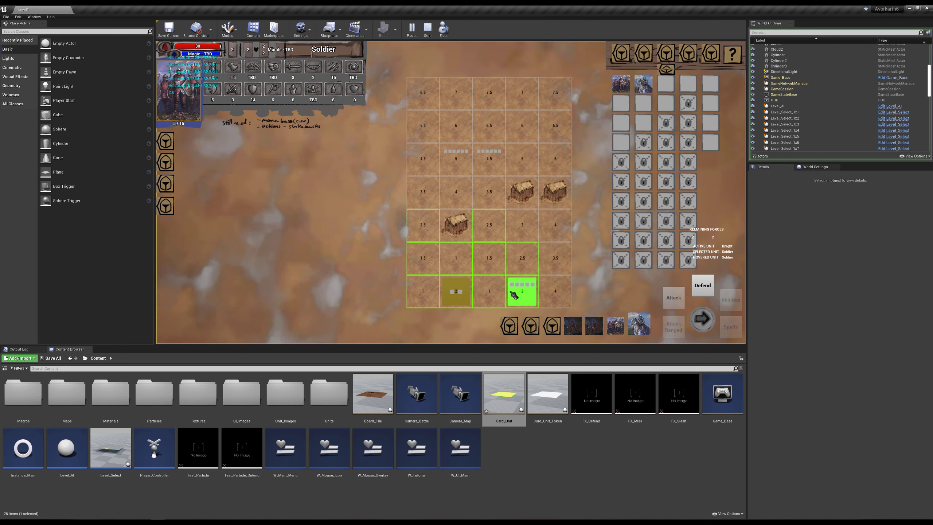
click(511, 323)
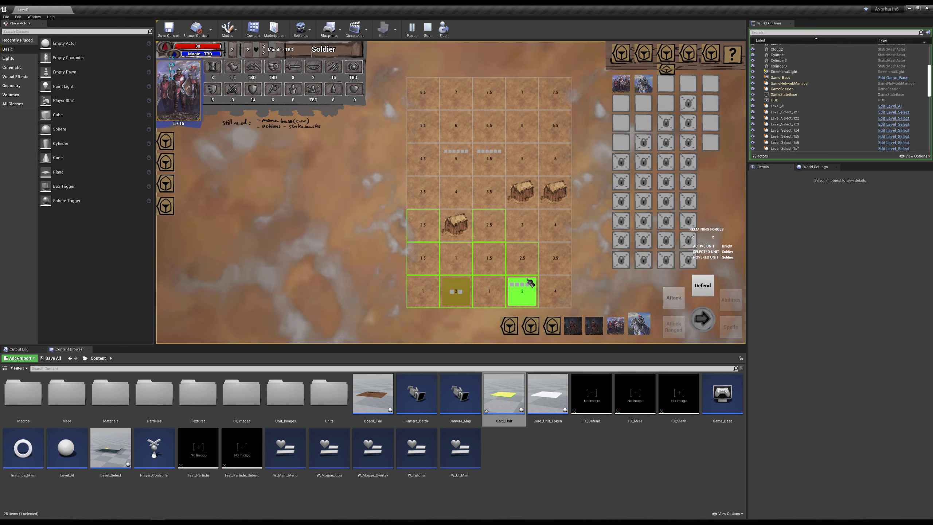
click(423, 225)
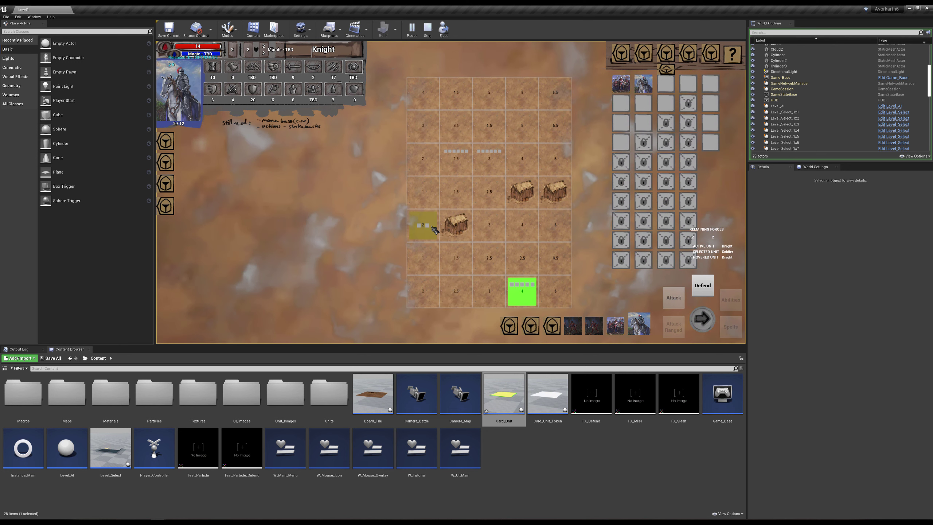
click(701, 294)
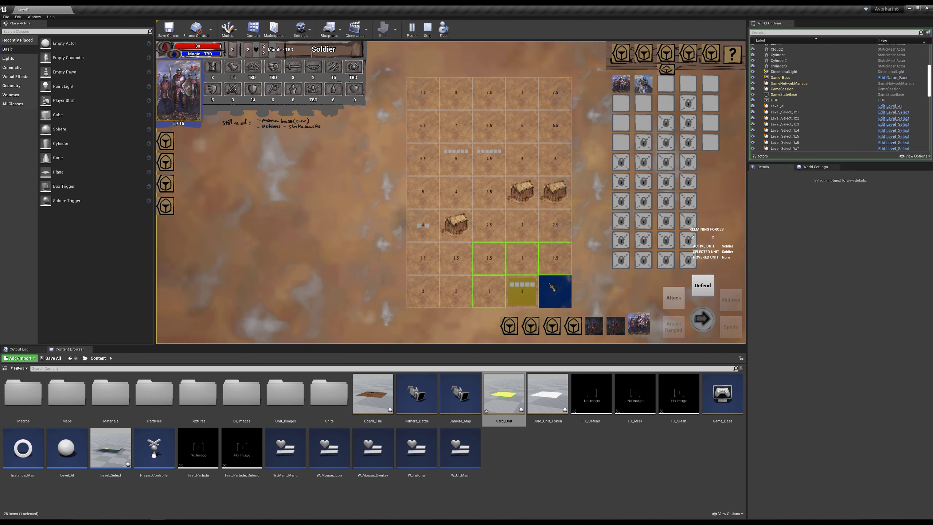
Step: Move the Soldier onto the chosen tile within its green movement range
click(494, 265)
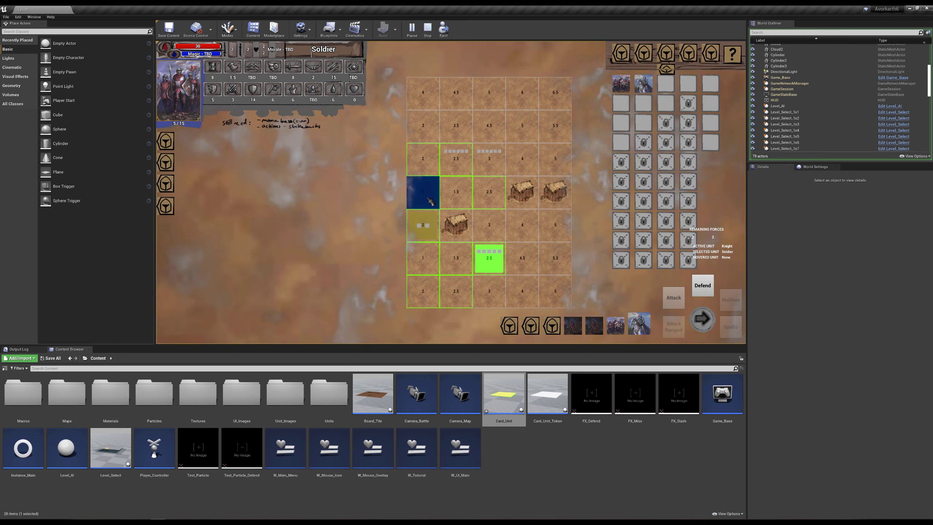
Step: Advance the Knight and Soldier next to the Kobold Scavenger and attack it with the Knight
click(430, 200)
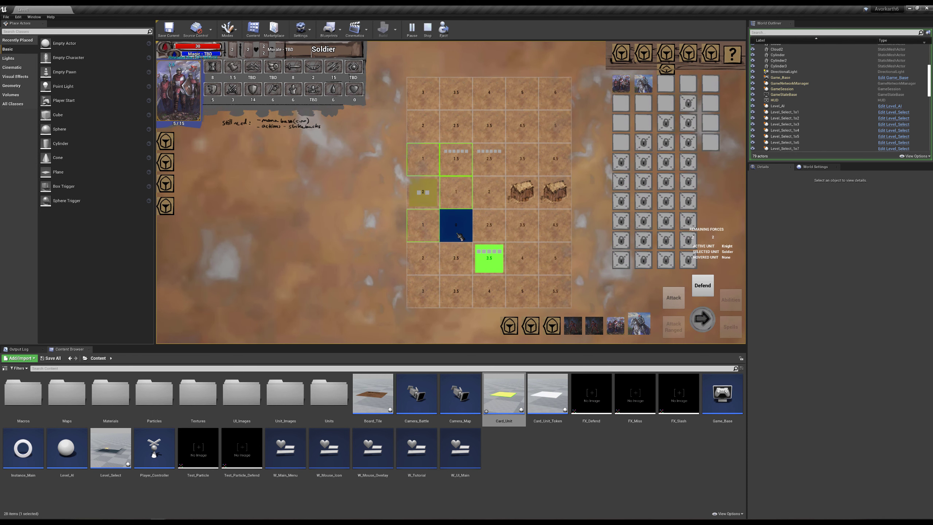
click(460, 170)
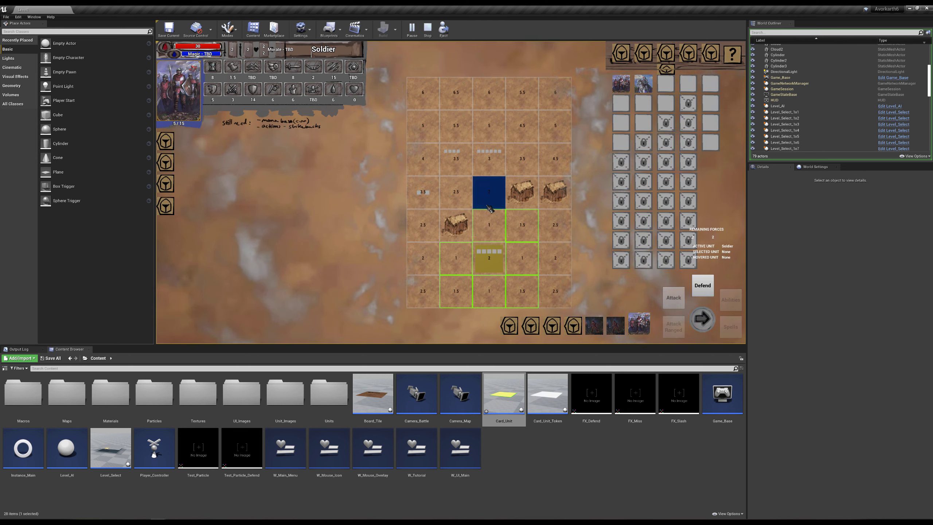
mouse_move(471, 174)
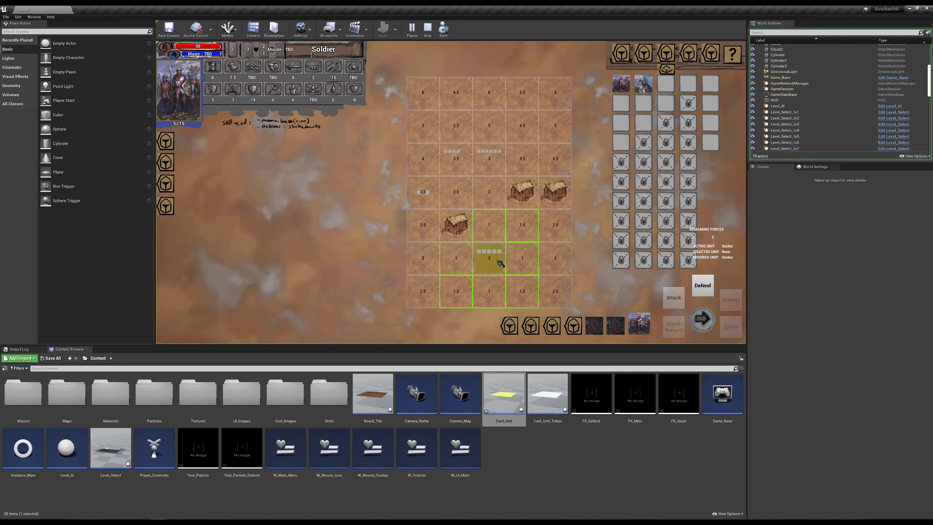
click(498, 229)
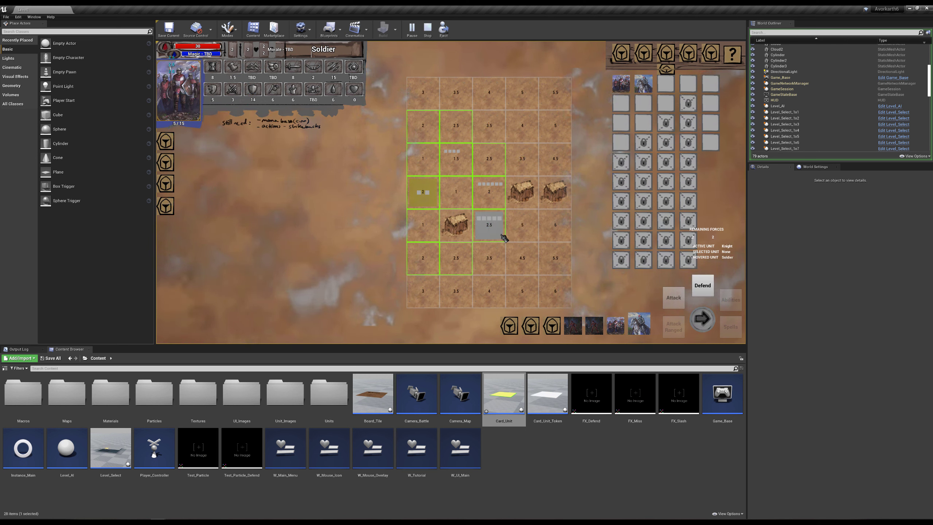
click(461, 182)
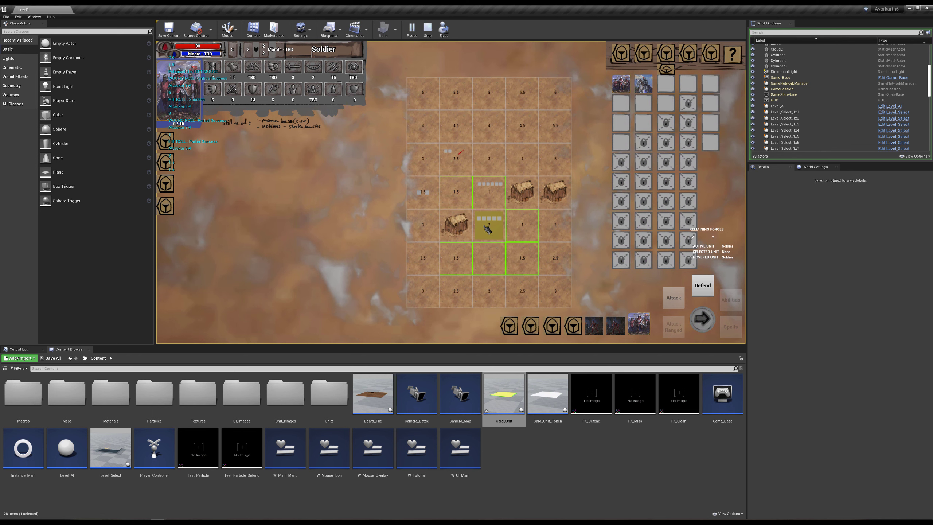
click(465, 181)
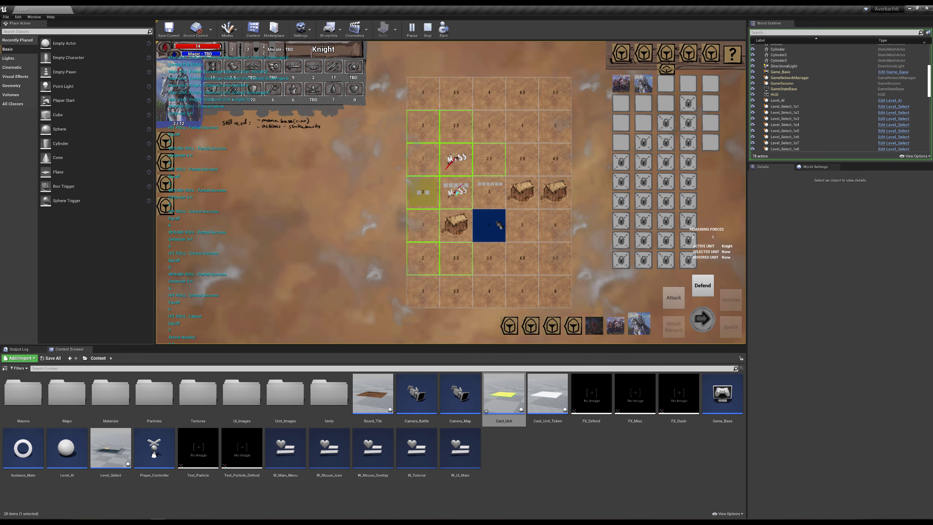
Step: Move the Knight to strike the enemy below it, then finish it off with the Soldier
click(496, 171)
click(493, 187)
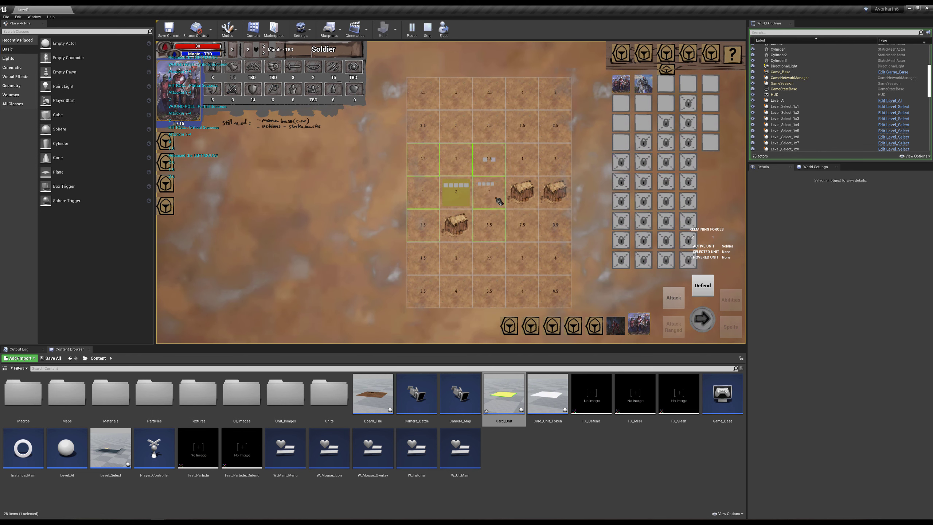
click(489, 189)
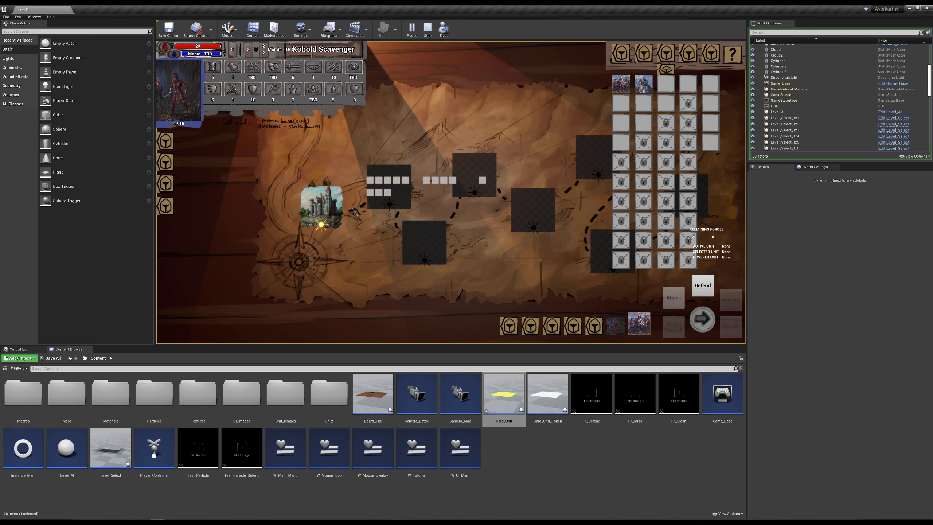
Step: Pick the card from the dark campaign map tile marked with white squares
click(406, 195)
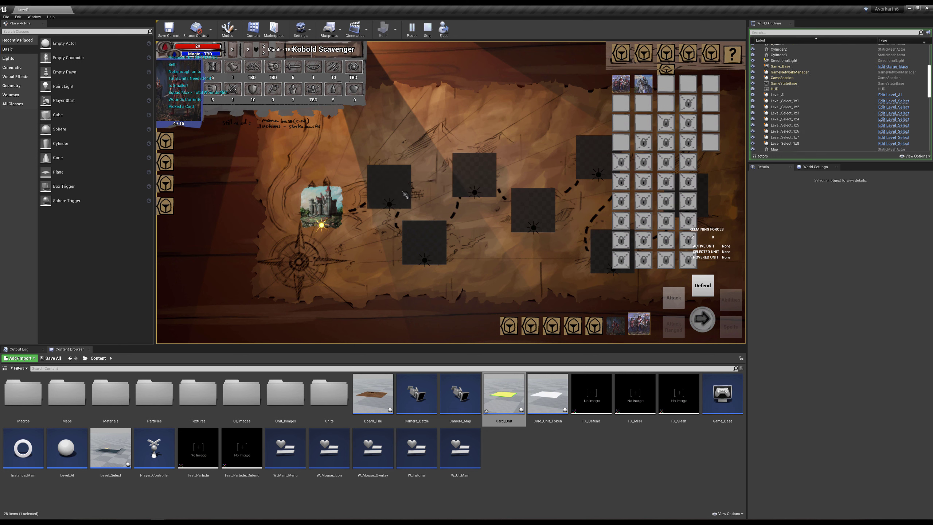